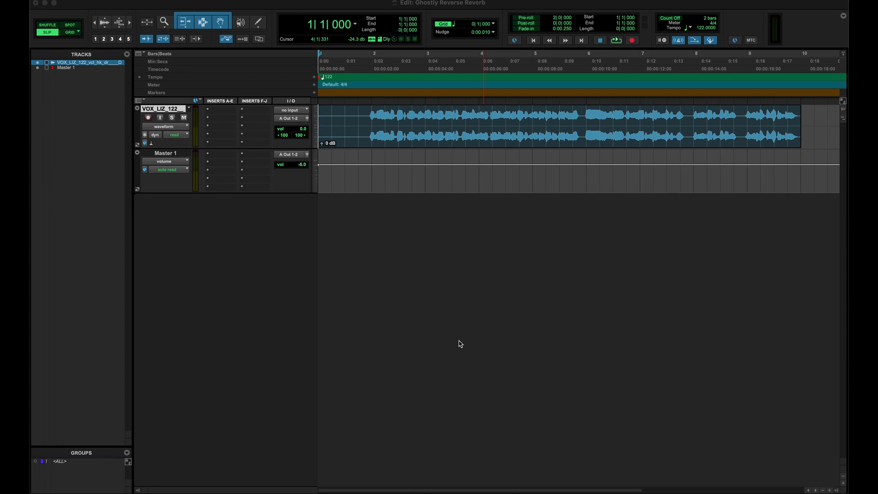
Step: Audition the session from bar 1, then create a new audio track, Audio 1
left_click(461, 344)
key("space")
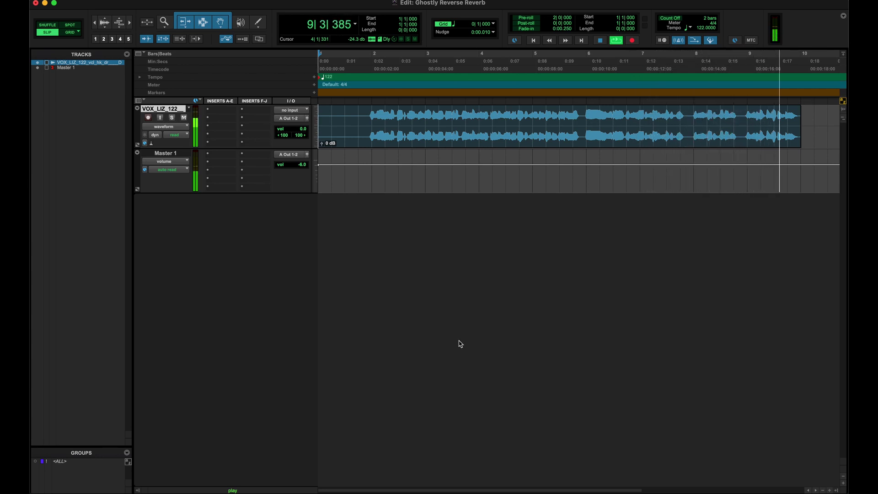
key("space")
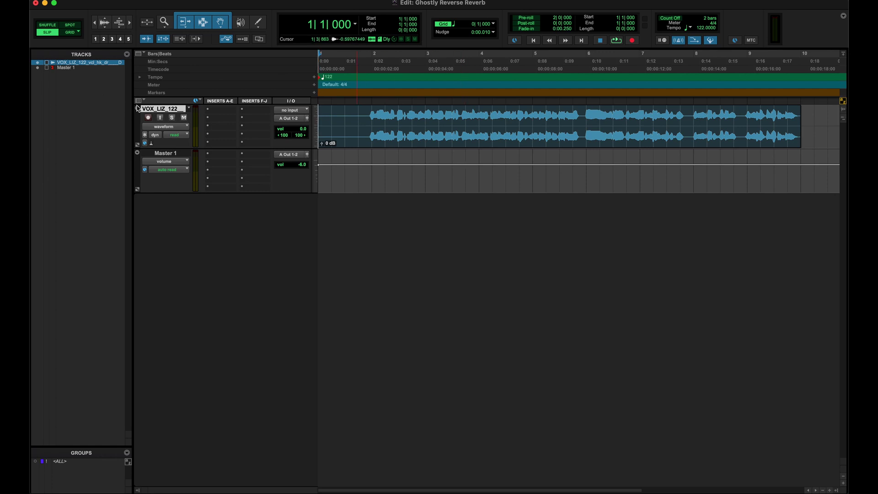
key("shift+super+n")
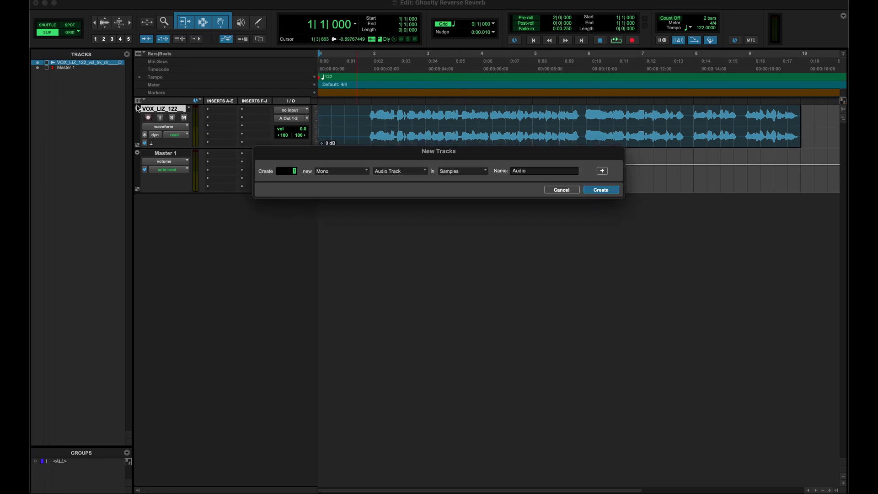
key("Return")
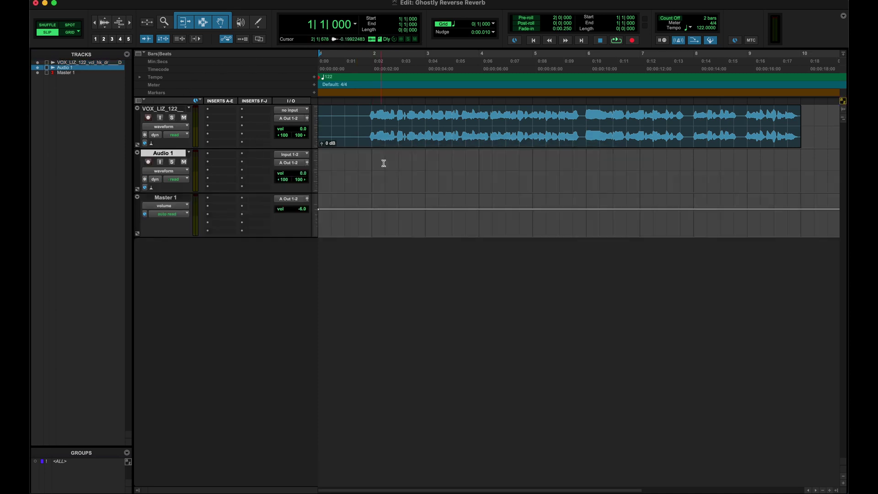
Step: Separate the vocal slice from 1|4|809 to 2|1|212 into its own clip
left_click(368, 123)
key("super+]")
left_click(464, 122)
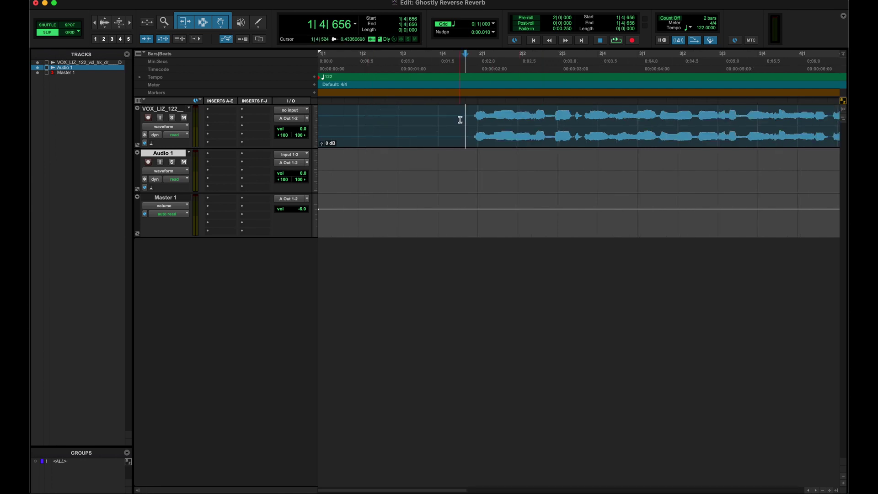
key("space")
key("space")
key("space")
key("space")
left_click(487, 120)
left_click_drag(487, 121, 472, 121)
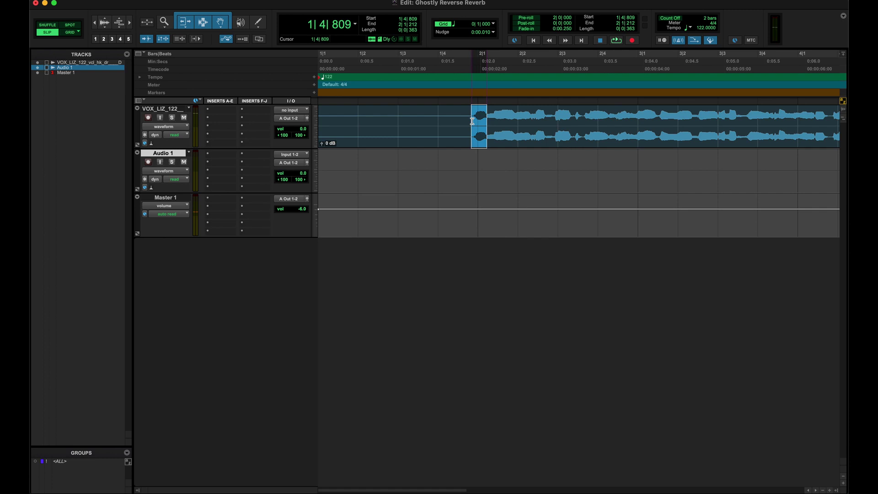
key("super+e")
Step: Move the separated slice down onto Audio 1 and select it there
left_click_drag(478, 137, 480, 172)
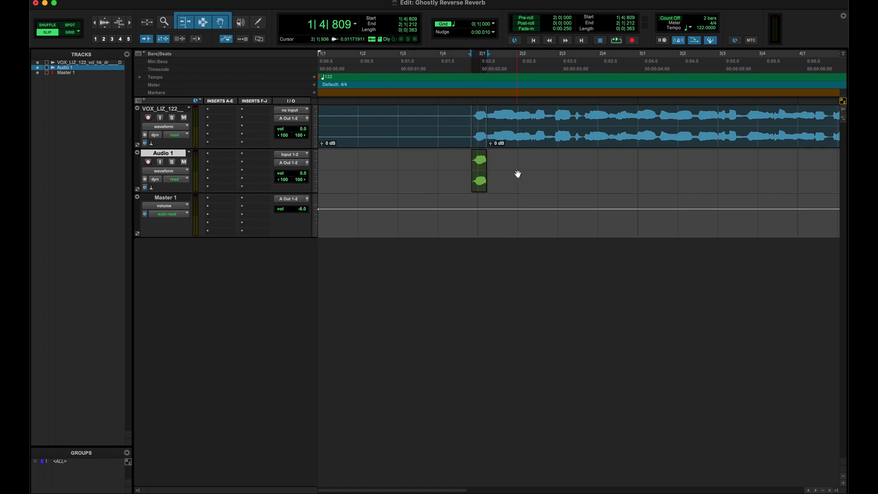
left_click(226, 166)
mouse_move(225, 167)
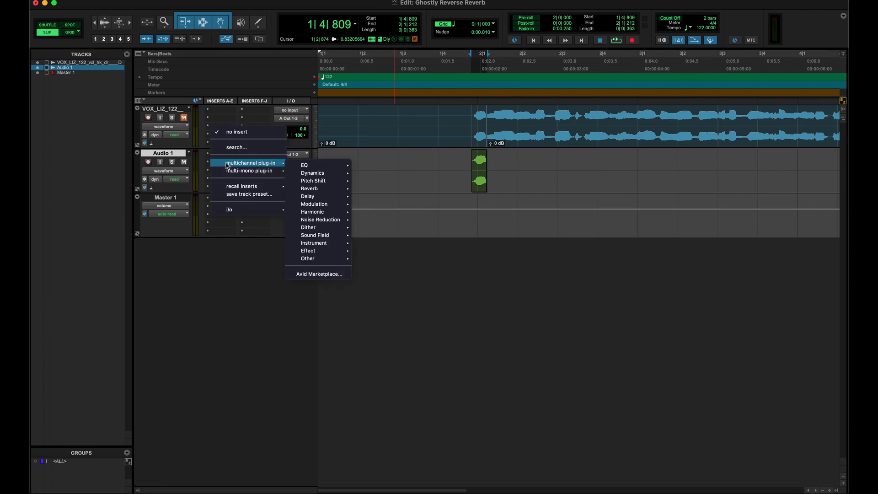
left_click(494, 170)
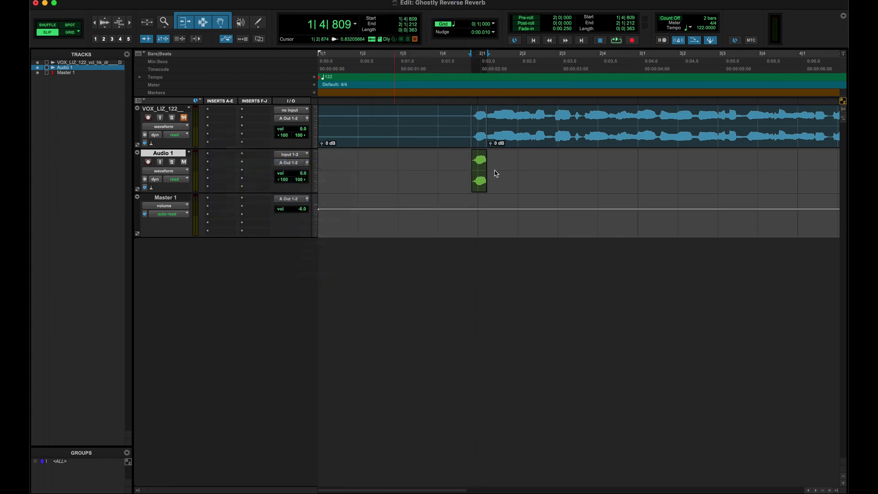
left_click(480, 177)
Step: Insert ValhallaVintageVerb on Audio 1 with about 12.13 s decay and 0.00 ms predelay
key("super+f")
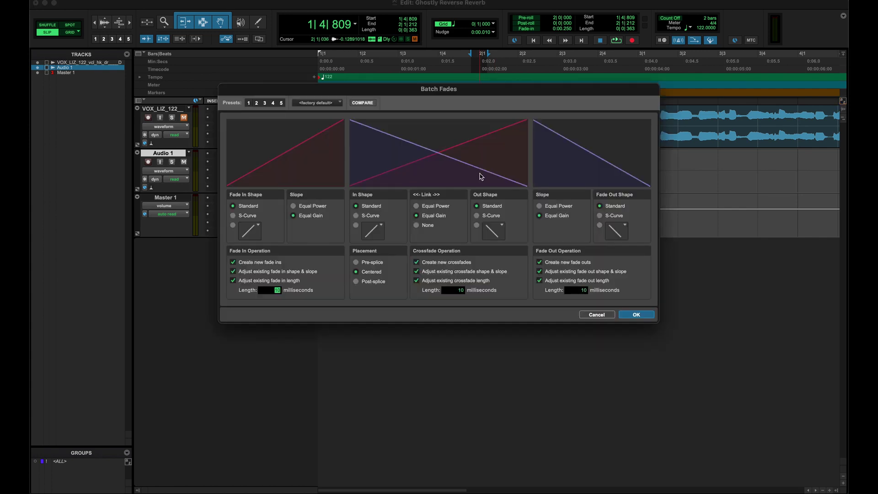
key("Return")
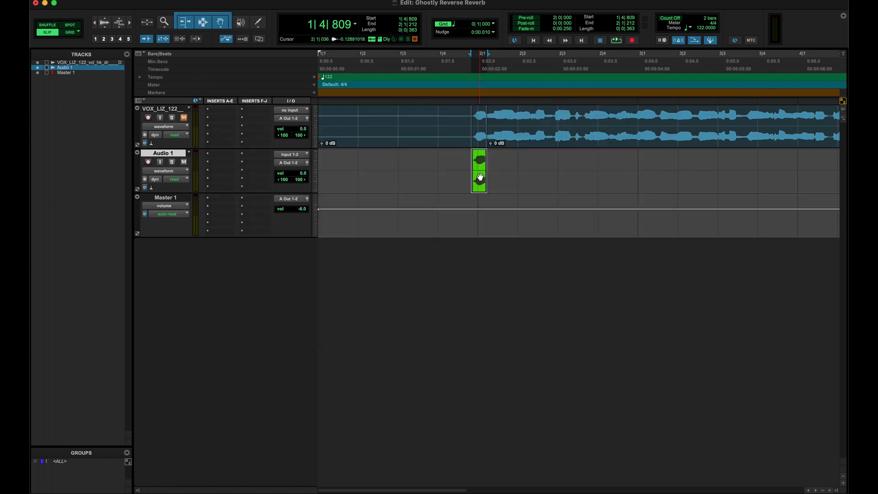
left_click(224, 165)
mouse_move(250, 163)
mouse_move(339, 193)
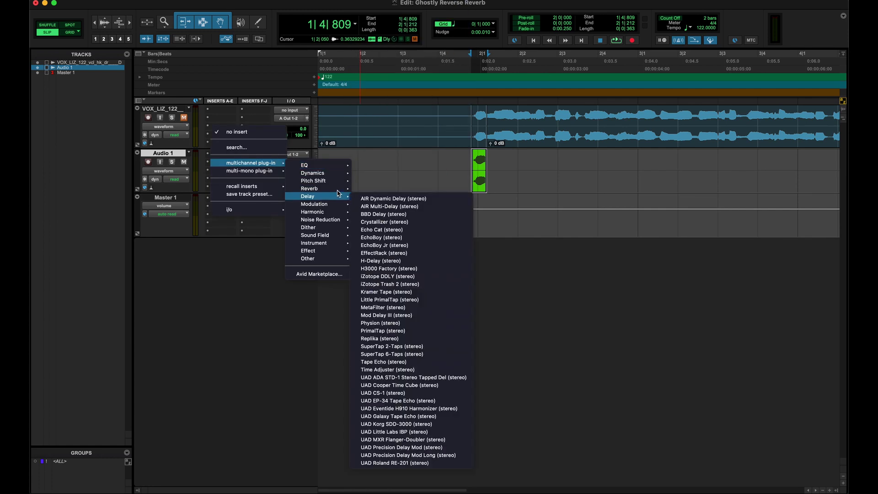
left_click(423, 416)
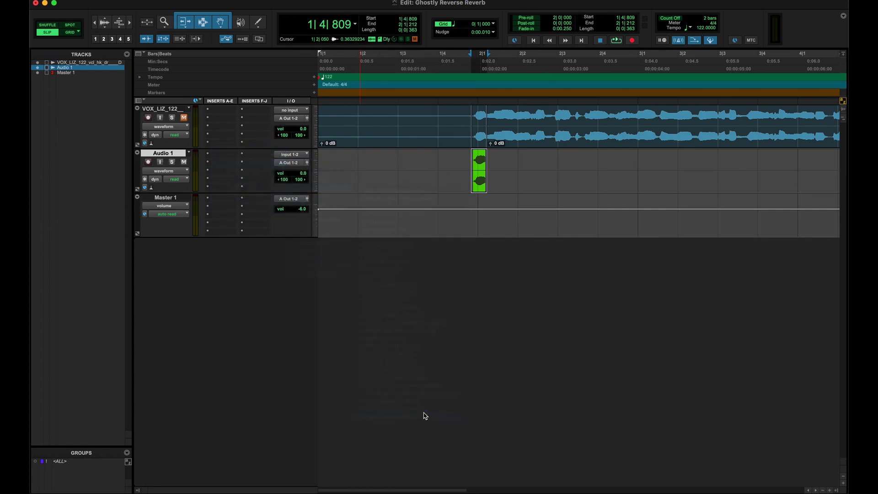
left_click_drag(418, 293, 417, 274)
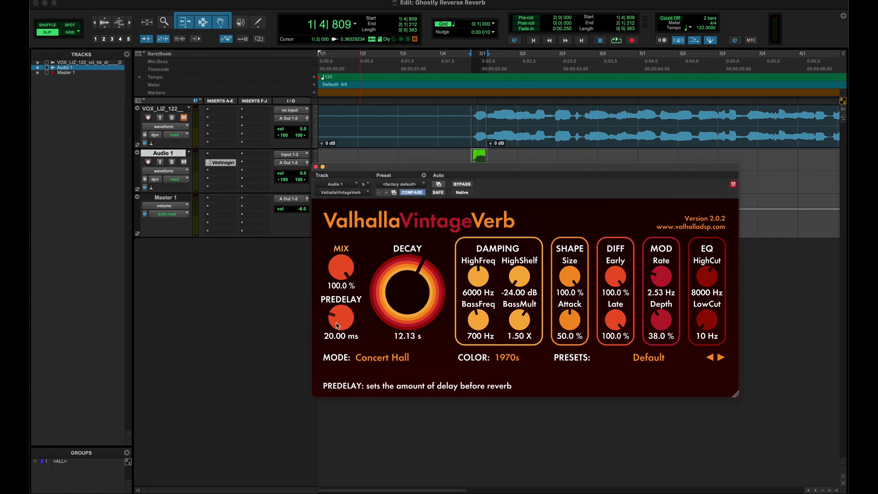
left_click_drag(341, 318, 332, 392)
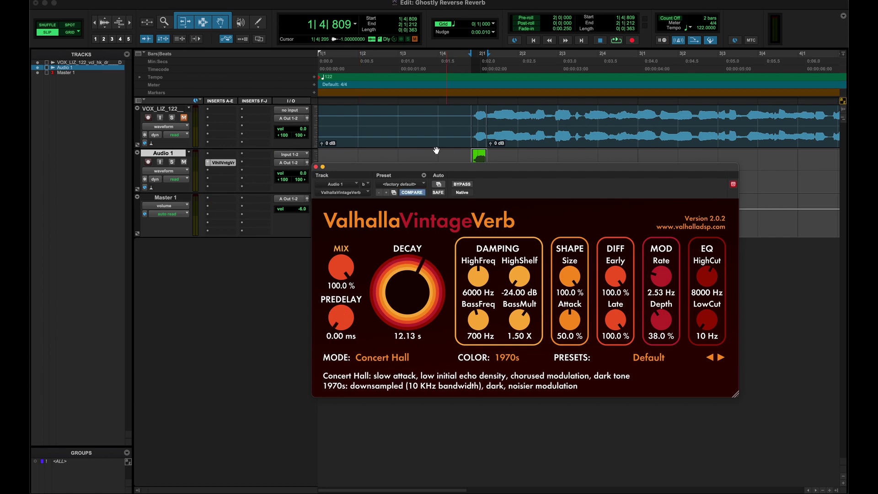
Step: Add FabFilter Pro-Q 3 on Audio 1's second insert slot, after the reverb
left_click(315, 167)
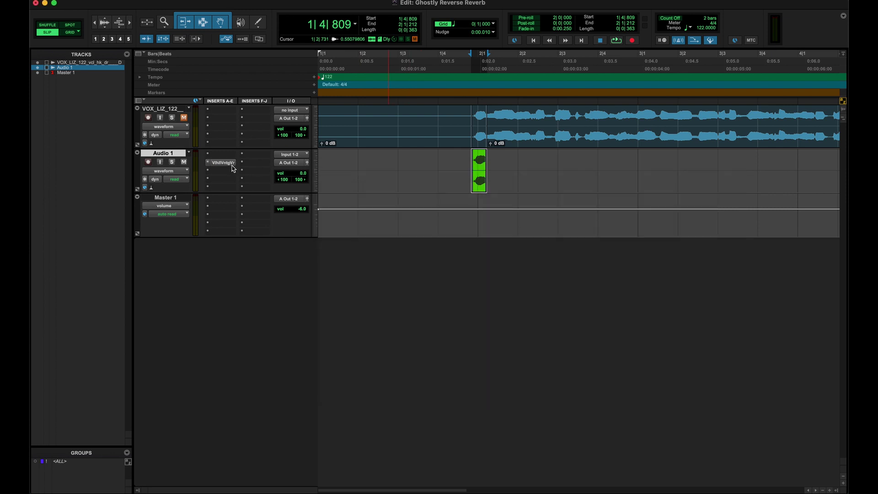
left_click(227, 175)
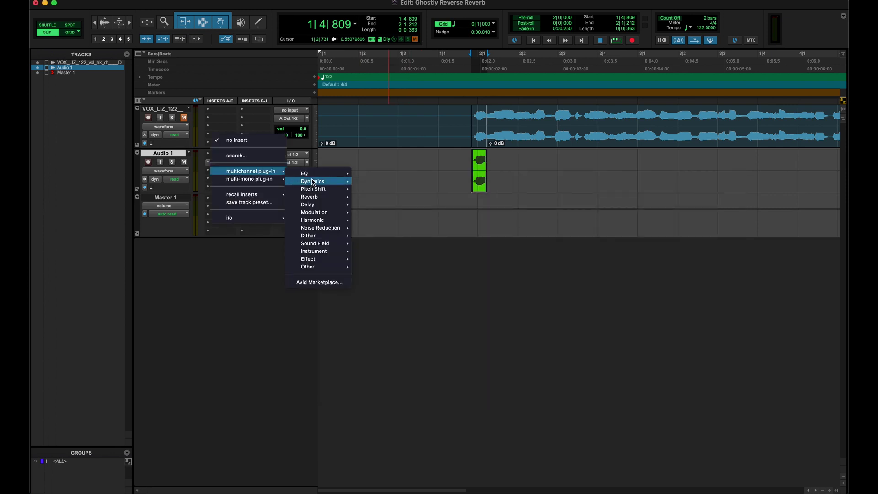
mouse_move(311, 173)
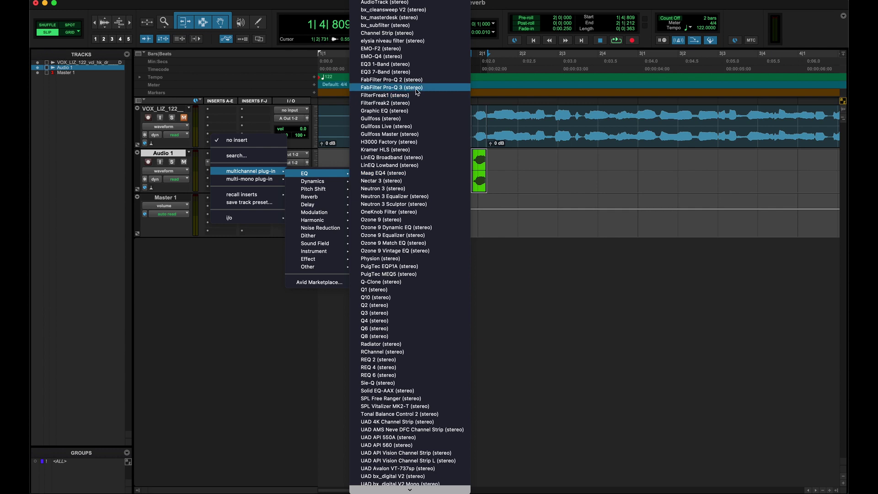
key("Escape")
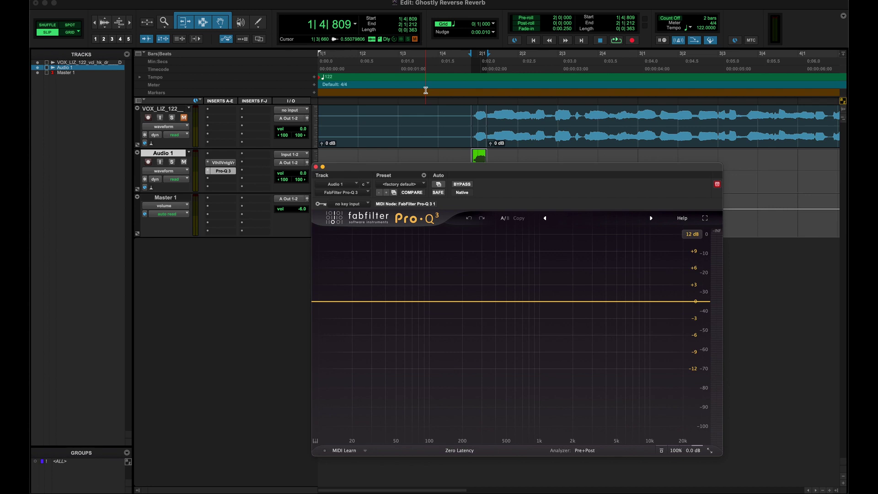
Step: Add a Low Cut band near 181 Hz and a High Cut band near 7.9 kHz
left_click(458, 301)
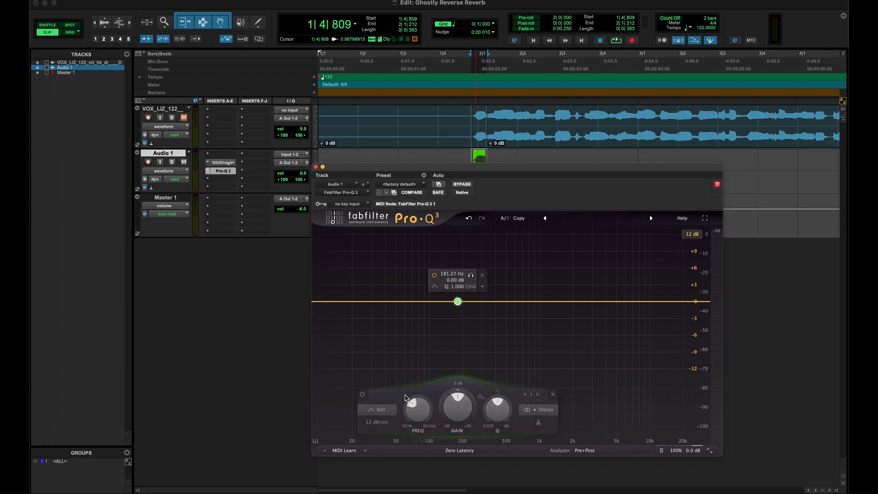
left_click(377, 411)
left_click(382, 341)
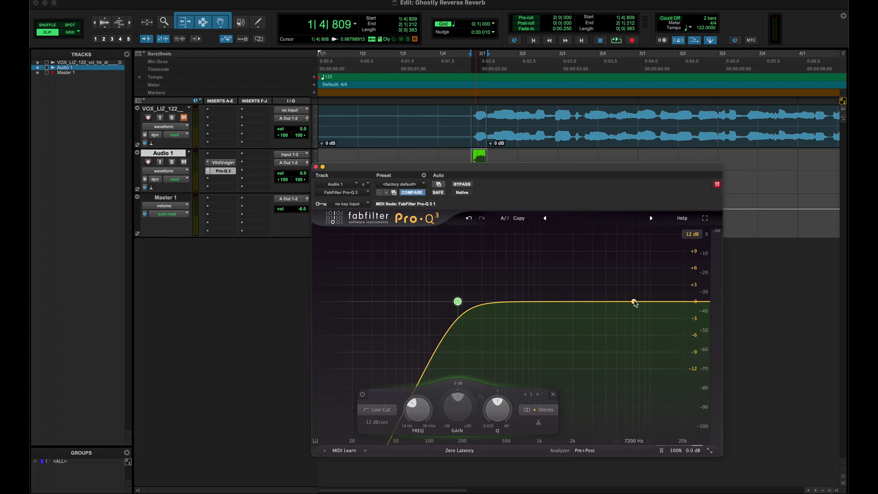
left_click(639, 302)
left_click(521, 409)
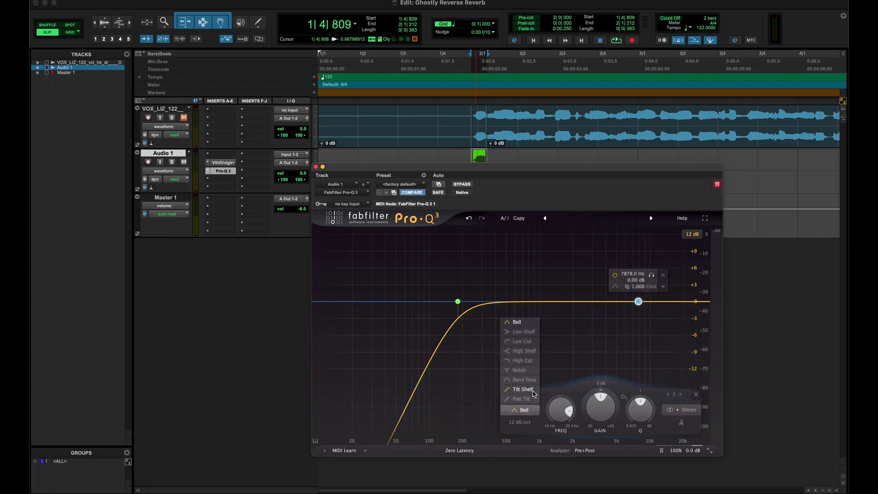
left_click(533, 360)
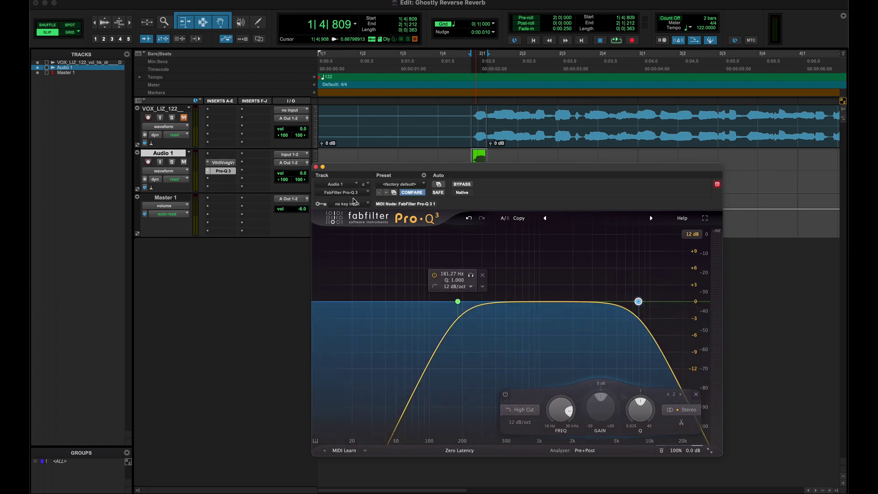
left_click(316, 168)
Step: Audition from just before the green clip, then select Audio 1 from 1|4|612 to 11|1|579
left_click(464, 159)
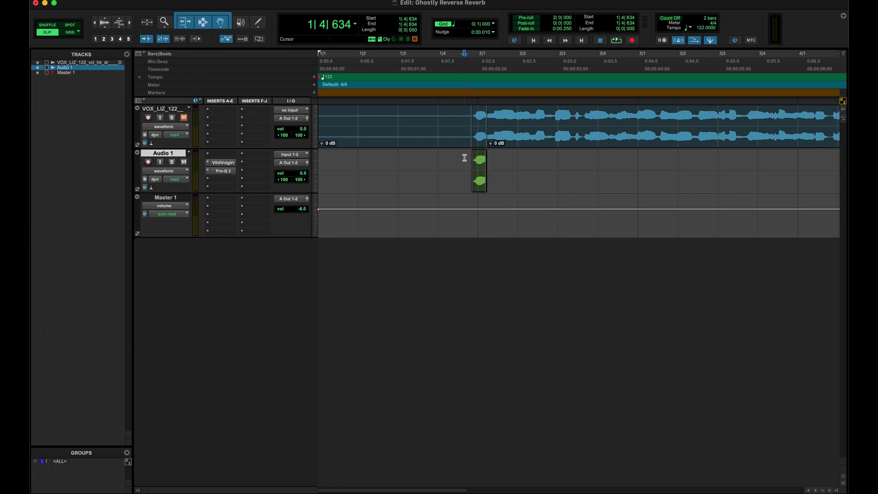
key("space")
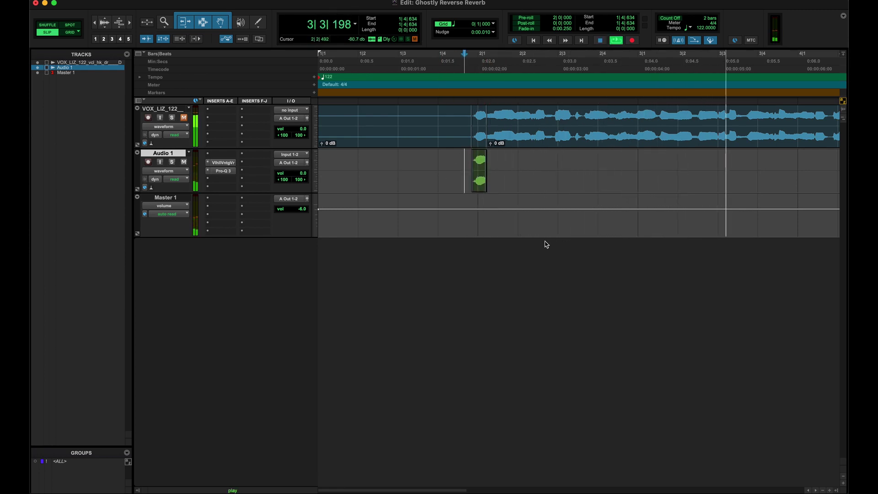
key("space")
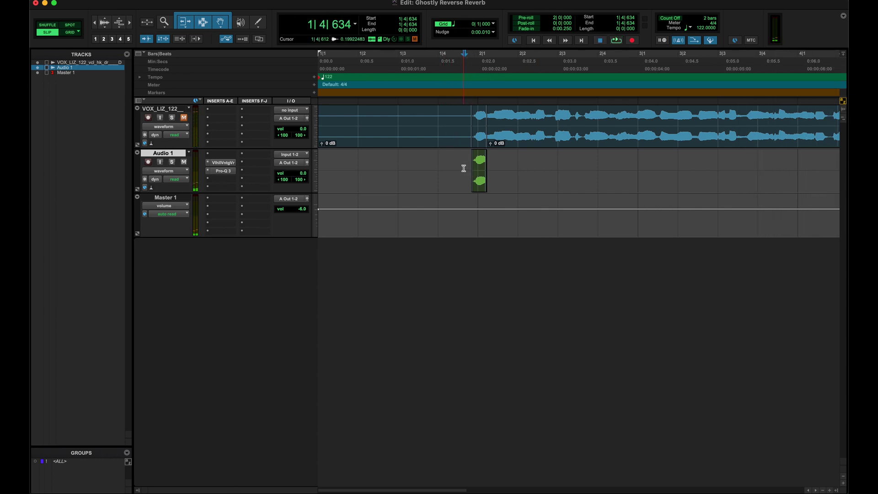
left_click_drag(463, 168, 762, 177)
key("super+space")
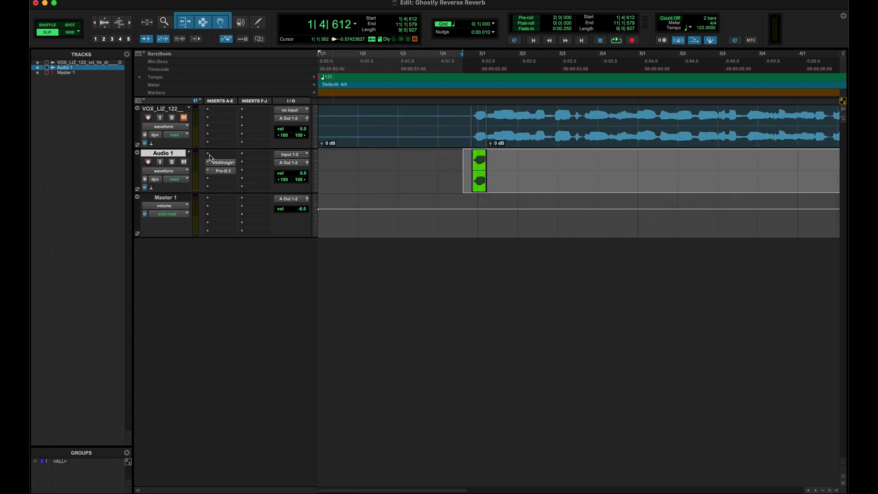
Step: Commit Audio 1 with its effects to a new Audio 1.cm track
right_click(169, 157)
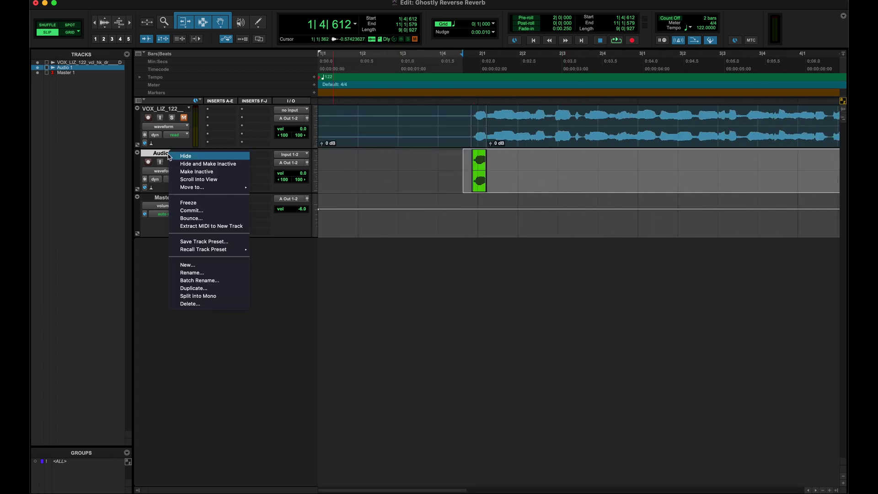
left_click(205, 213)
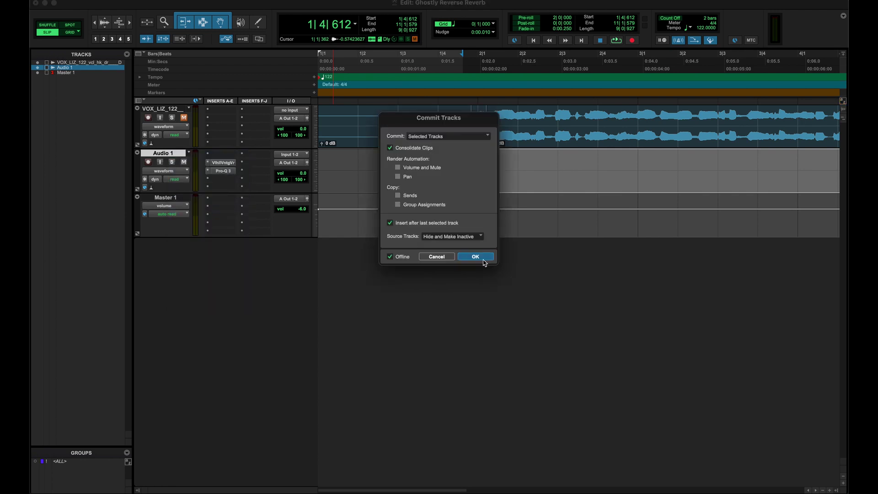
left_click(485, 260)
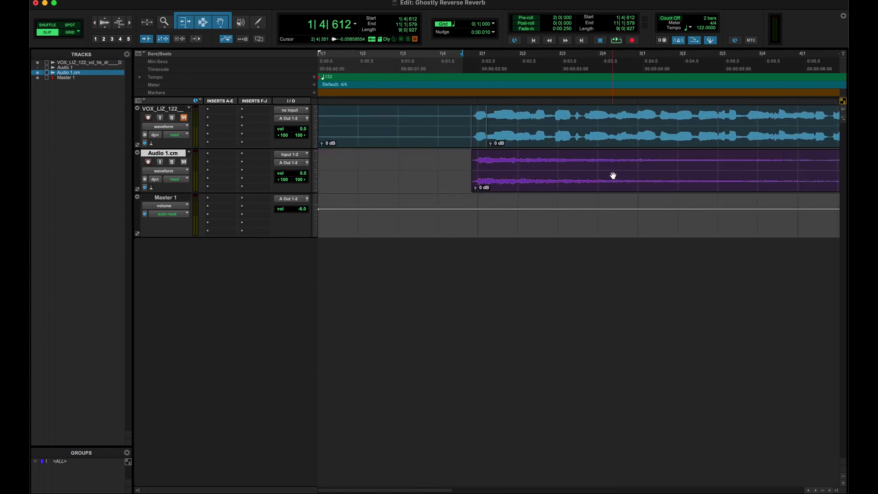
Step: Trim the Audio 1.cm clip so it ends at 5|1|956
left_click(601, 186)
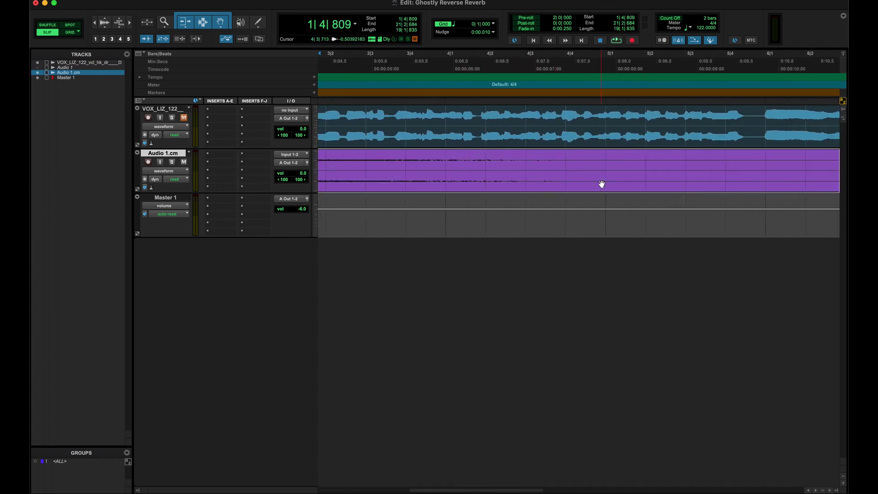
left_click(608, 160)
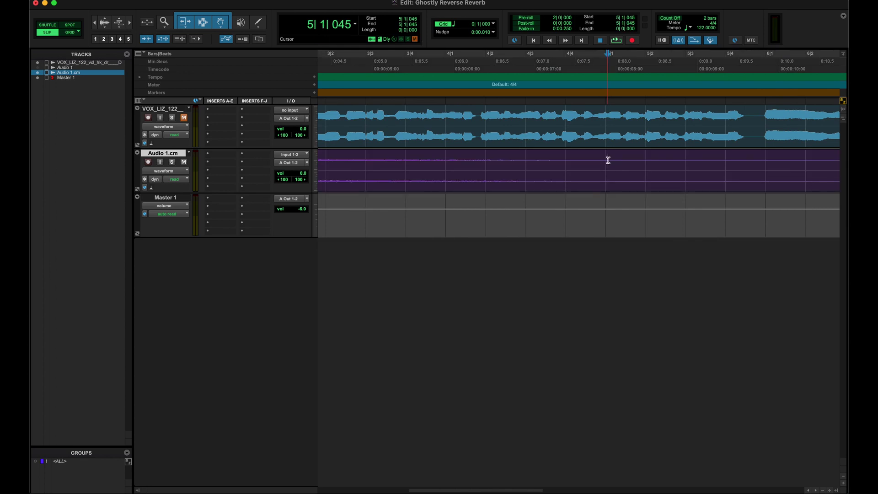
left_click(640, 167)
left_click(645, 166)
key("shift+Return")
key("Delete")
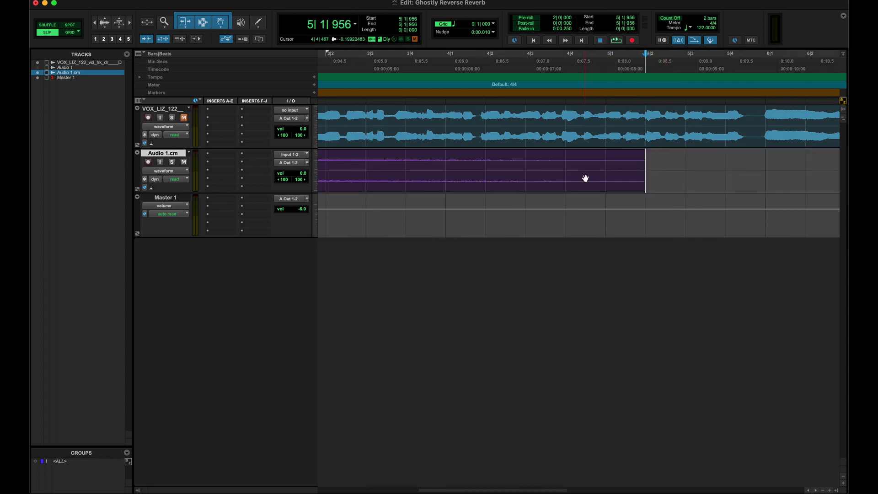
Step: Delete the blank clip before the vocal and drag the vocal clip later in the timeline
scroll(563, 160, "left", 10)
left_click(453, 135)
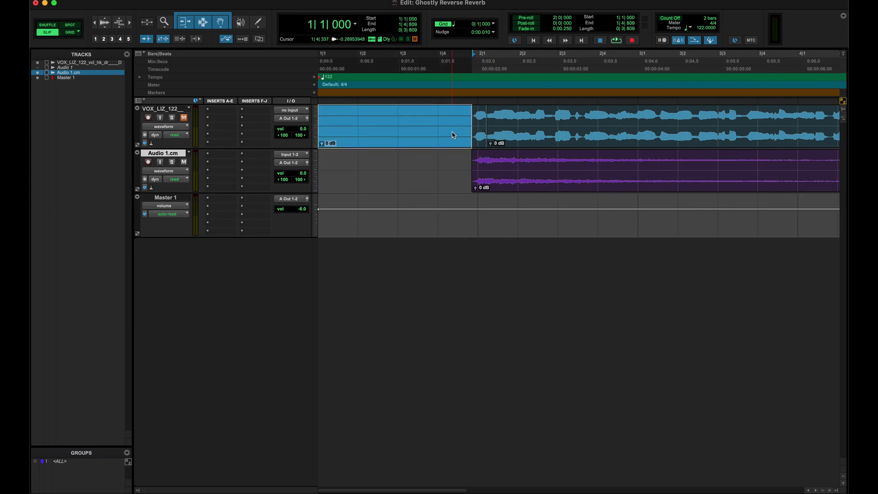
key("Delete")
left_click(483, 135)
left_click(547, 135, "shift")
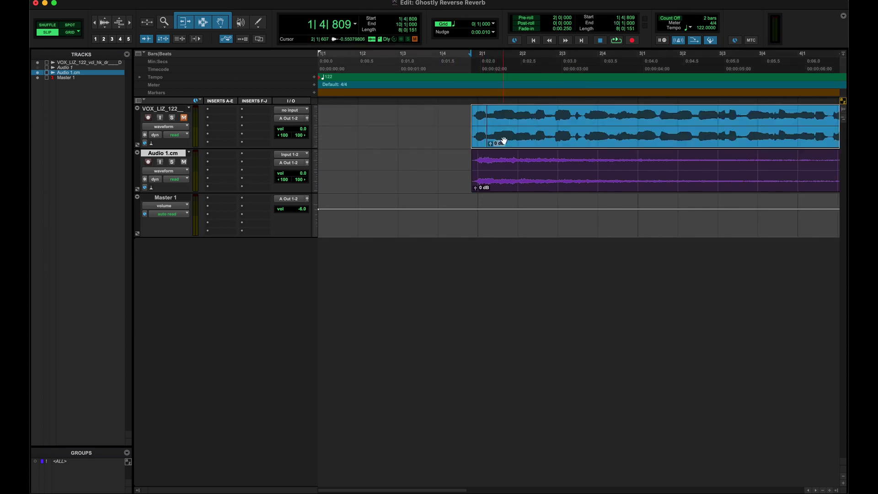
left_click_drag(503, 140, 732, 140)
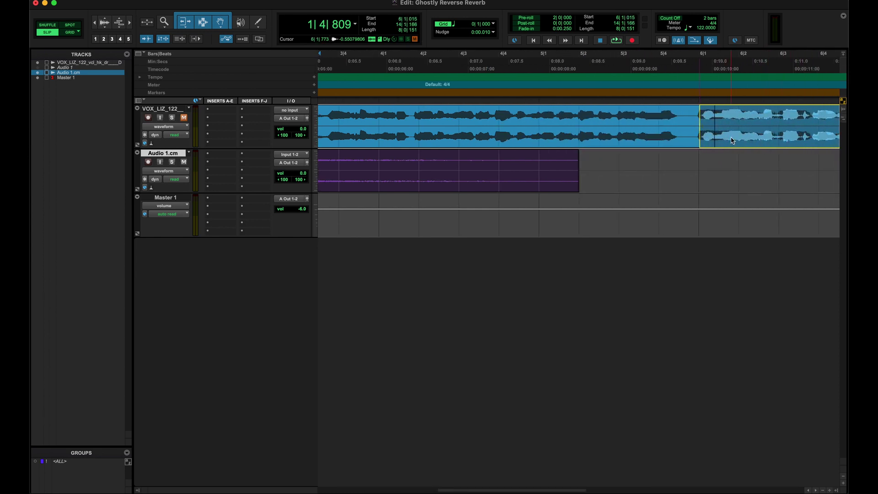
left_click(486, 181)
scroll(486, 180, "left", 10)
Step: Reverse the Audio 1.cm reverb clip with AudioSuite Reverse and render it
left_click(207, 153)
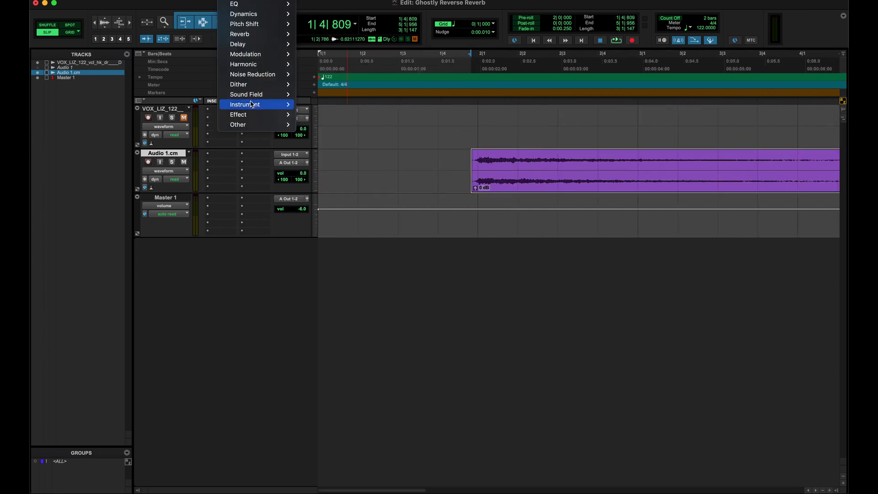
mouse_move(250, 125)
left_click(363, 290)
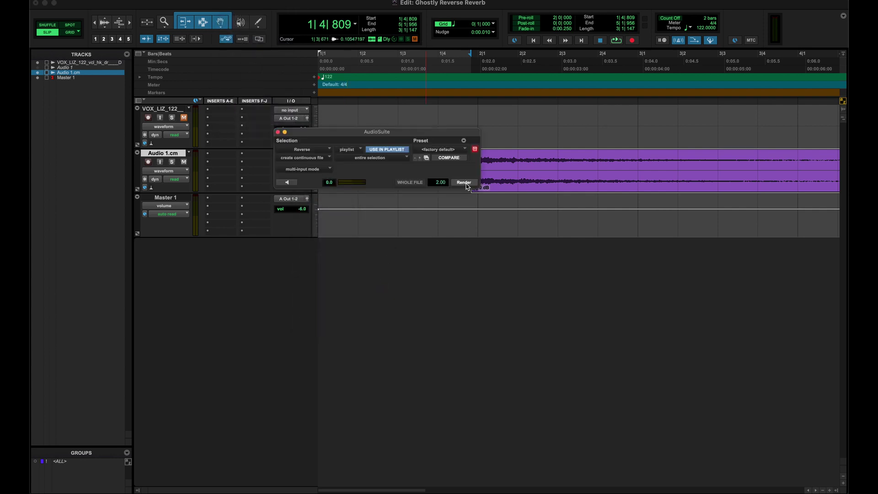
left_click(465, 183)
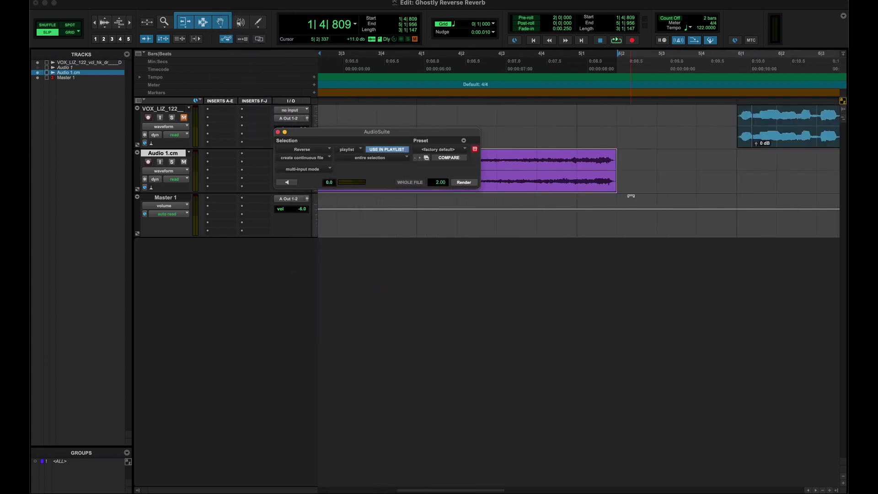
key("Right")
Step: Audition the reversed clip and select it whole, leaving Batch Fades unchanged
left_click(278, 132)
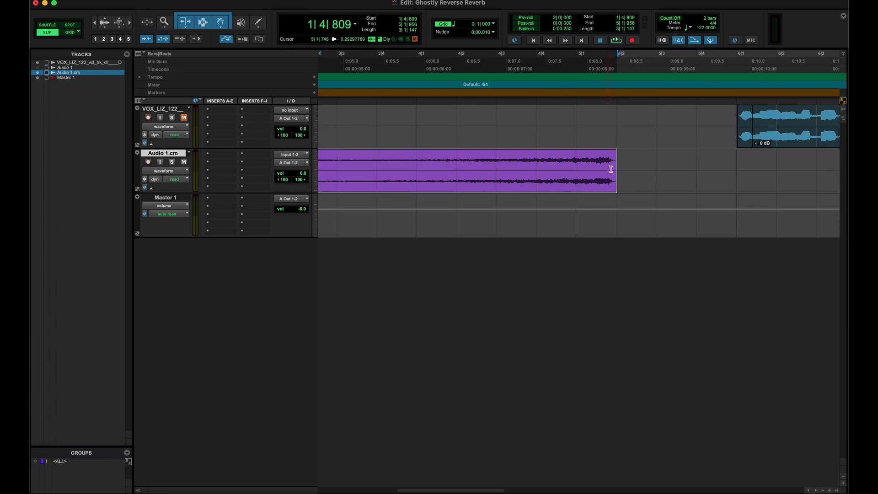
left_click(470, 166)
key("space")
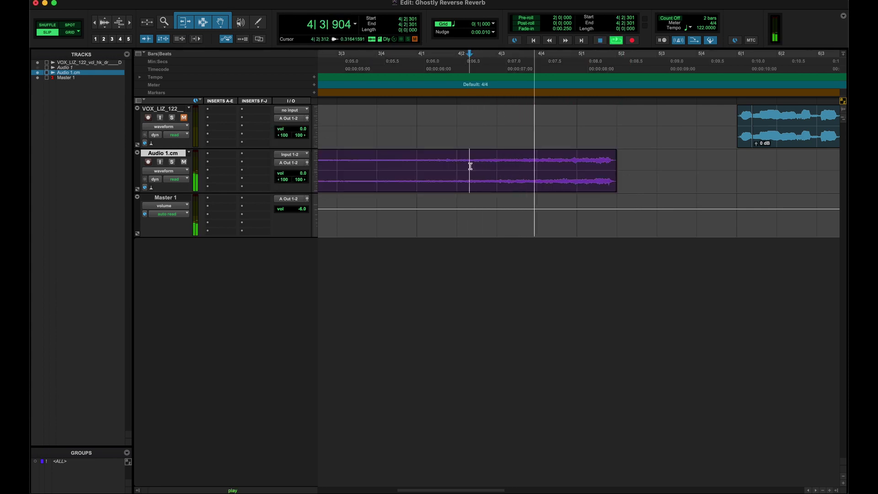
key("space")
key("space")
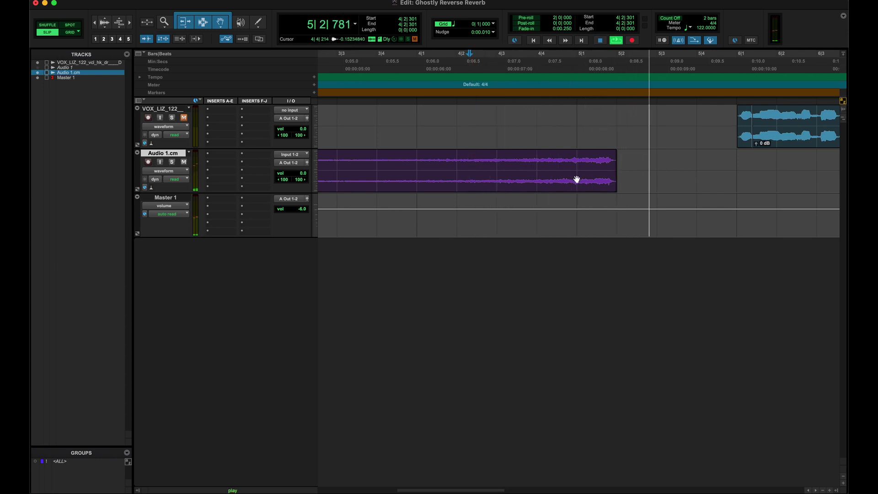
key("space")
mouse_move(606, 168)
left_mouse_down()
mouse_move(647, 170)
mouse_move(614, 177)
left_mouse_up()
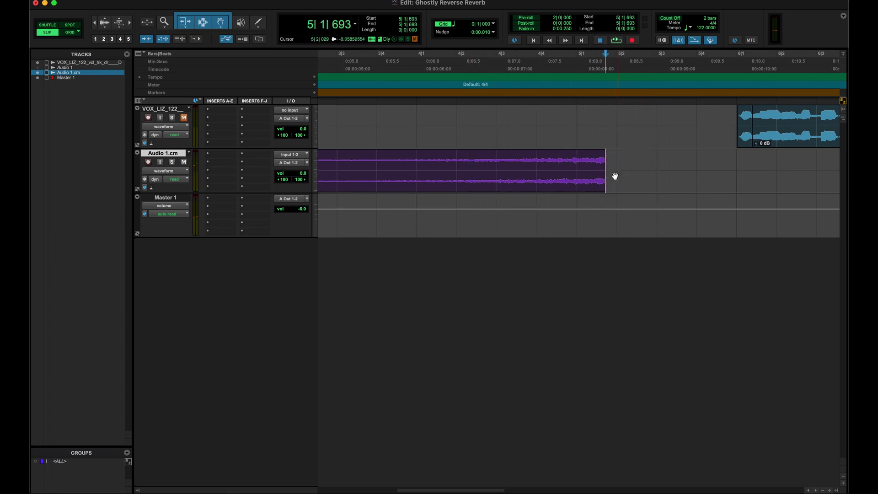
double_click(599, 181)
key("super+f")
key("Return")
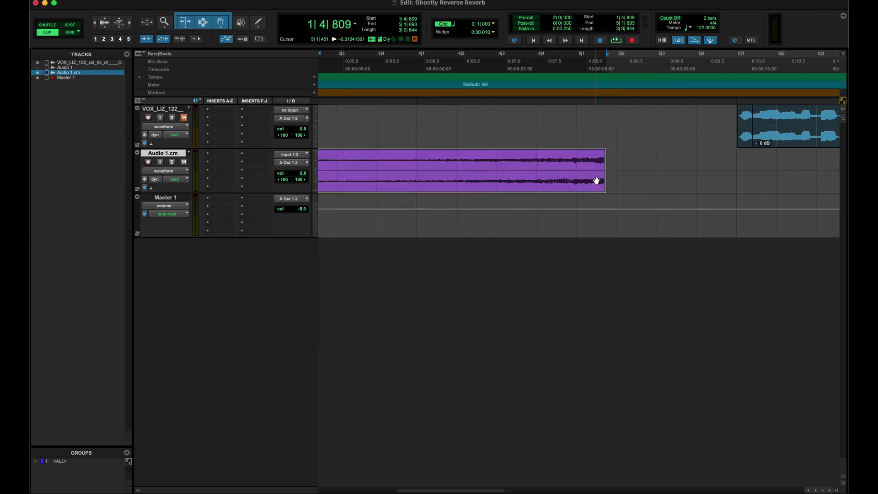
Step: Play from 4|2|081, then move the reversed clip to end around 6|1|476 where the vocal begins
left_click(460, 171)
key("space")
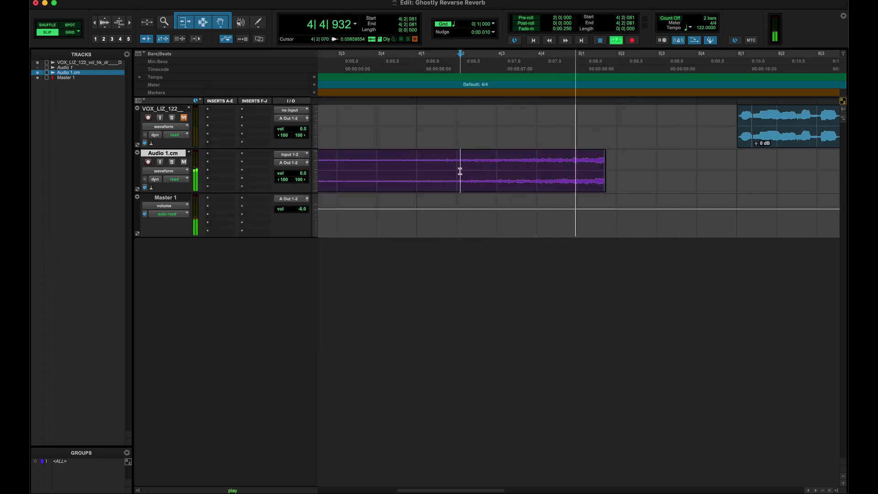
key("space")
left_click_drag(587, 183, 725, 185)
left_click(756, 165)
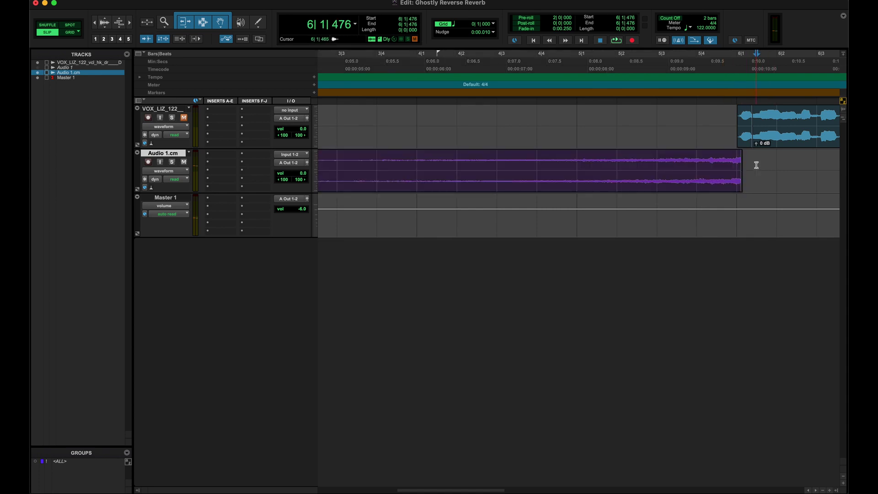
scroll(750, 159, "right", 3)
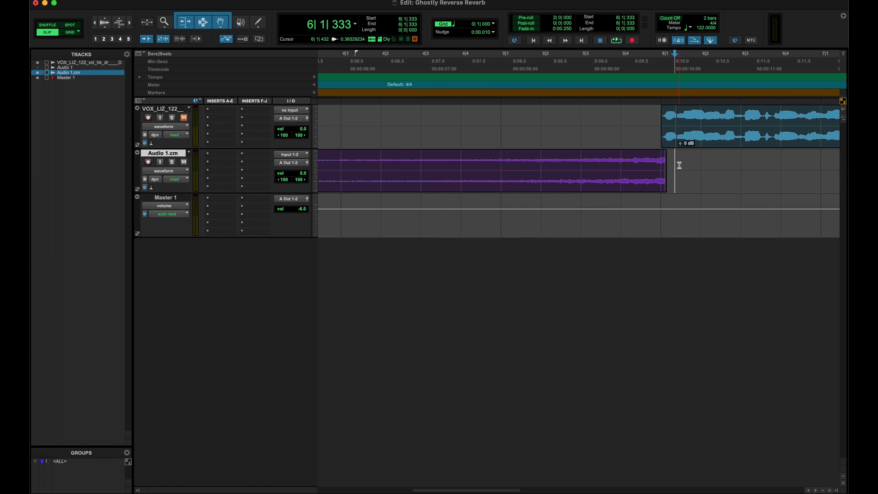
key("bracketright")
key("bracketright")
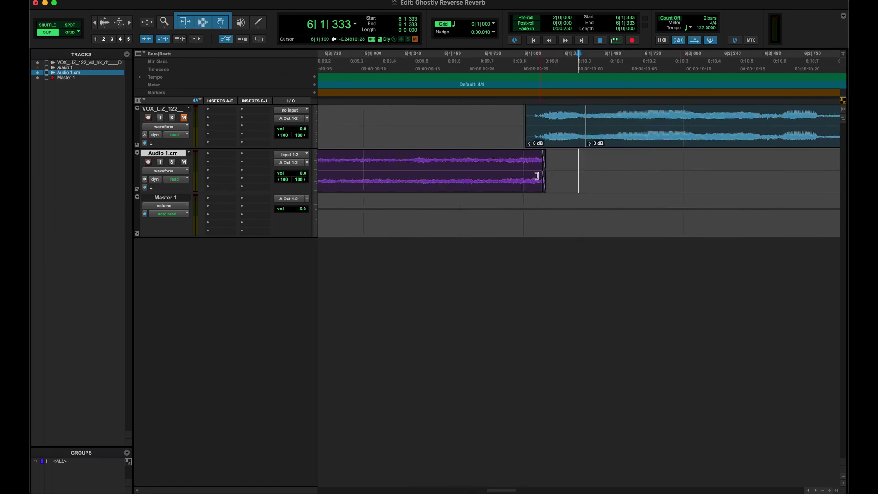
key("bracketleft")
key("bracketleft")
key("bracketleft")
key("bracketleft")
key("bracketleft")
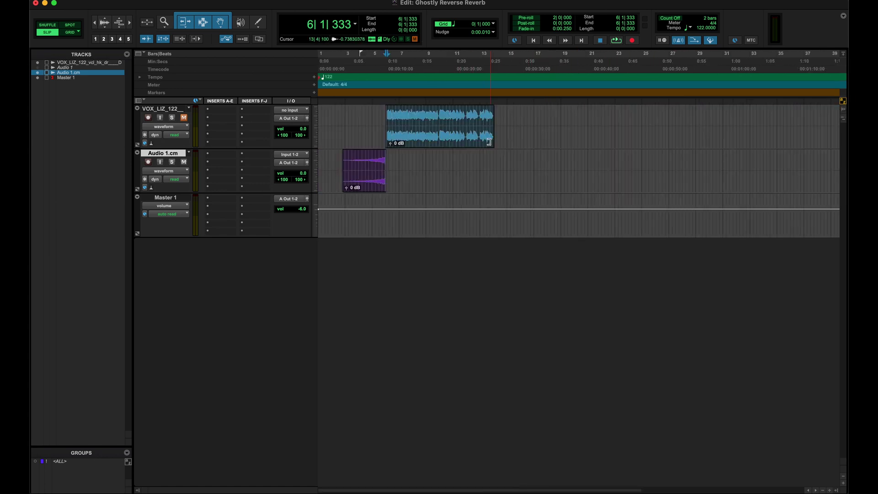
key("bracketright")
key("bracketright")
key("bracketright")
key("bracketright")
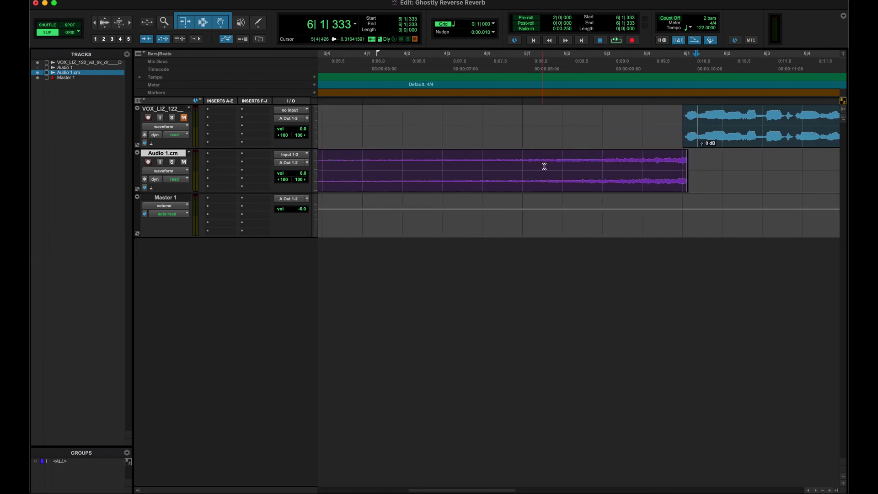
scroll(549, 168, "left", 2)
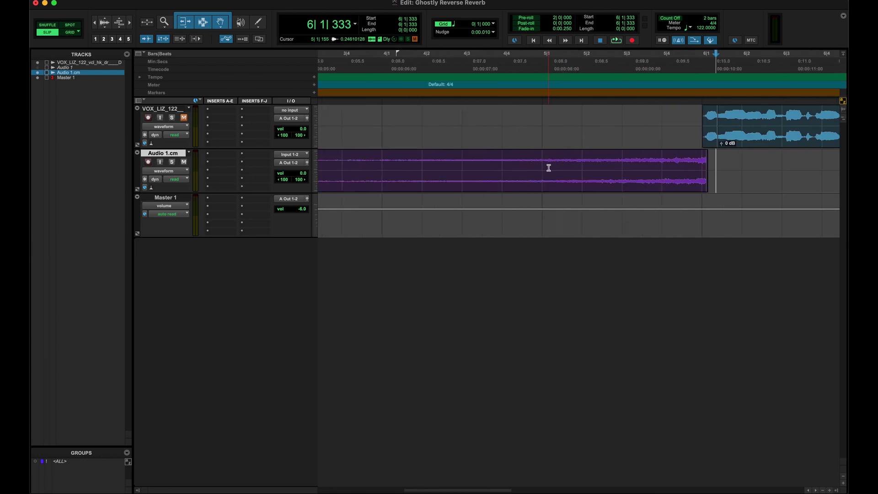
left_click(462, 167)
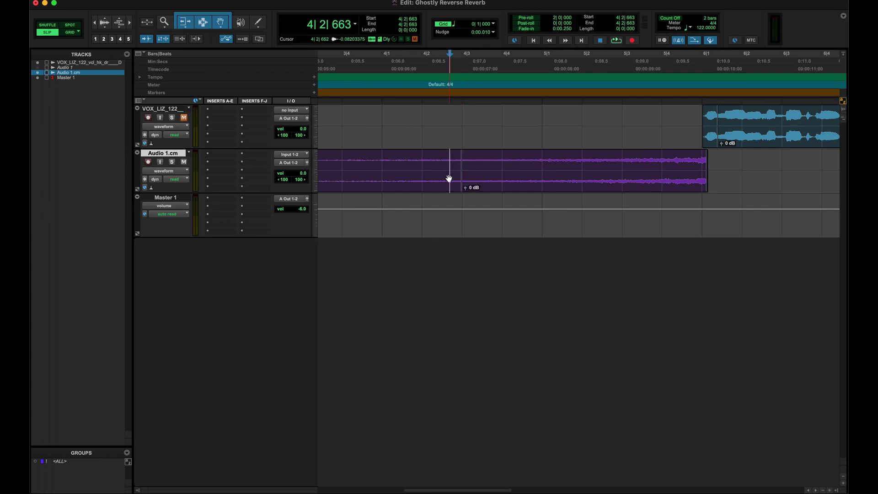
Step: Delete the reversed clip's quiet lead-in so it starts at 4|2|949
key("alt+shift+Tab")
key("Delete")
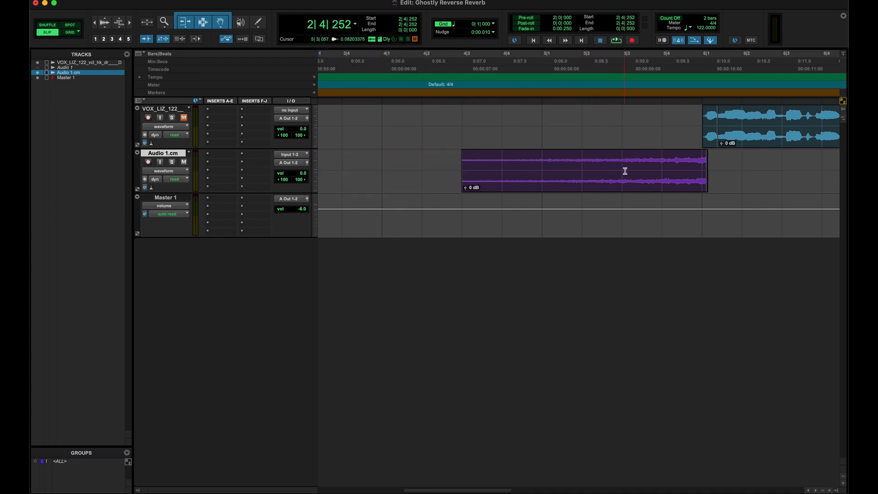
left_click(693, 170)
Step: Draw a volume ramp on Audio 1.cm rising from about -12 dB at the clip start
left_click(138, 190)
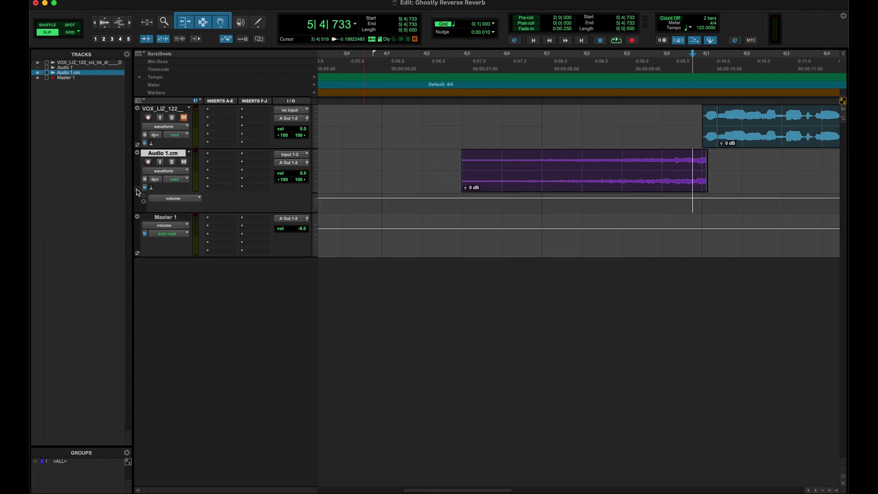
key("F8")
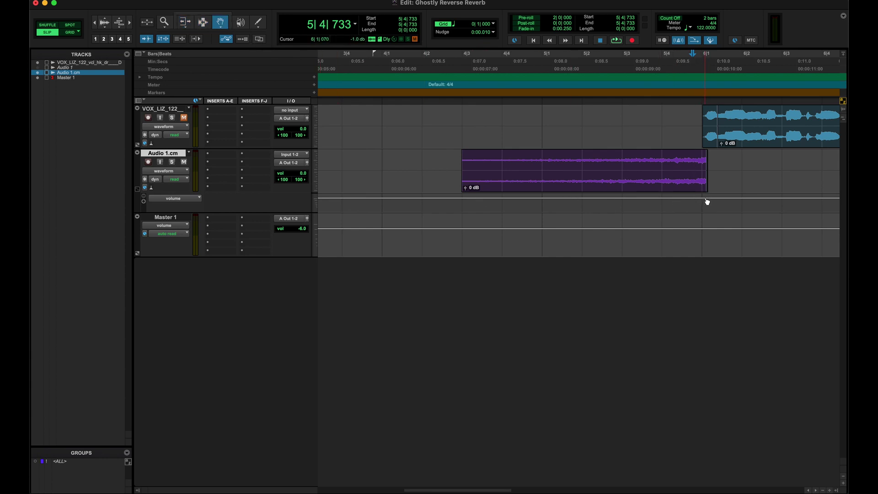
left_click_drag(705, 202, 703, 201)
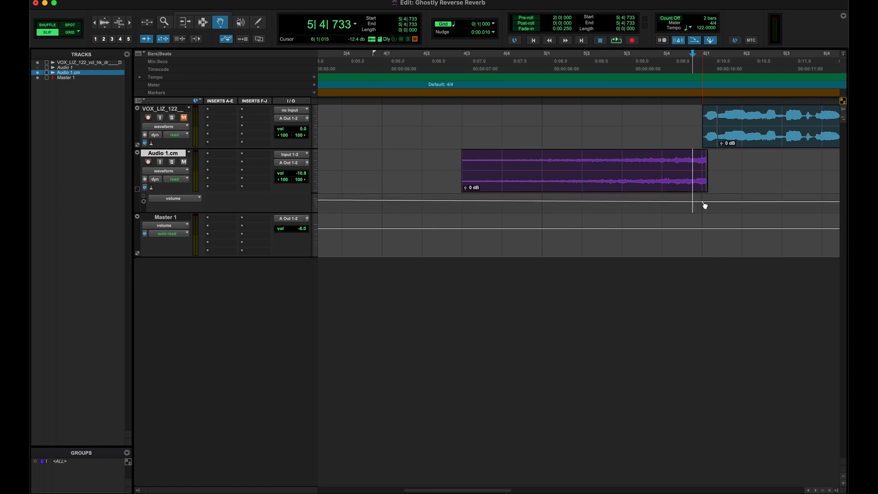
left_click_drag(461, 202, 461, 211)
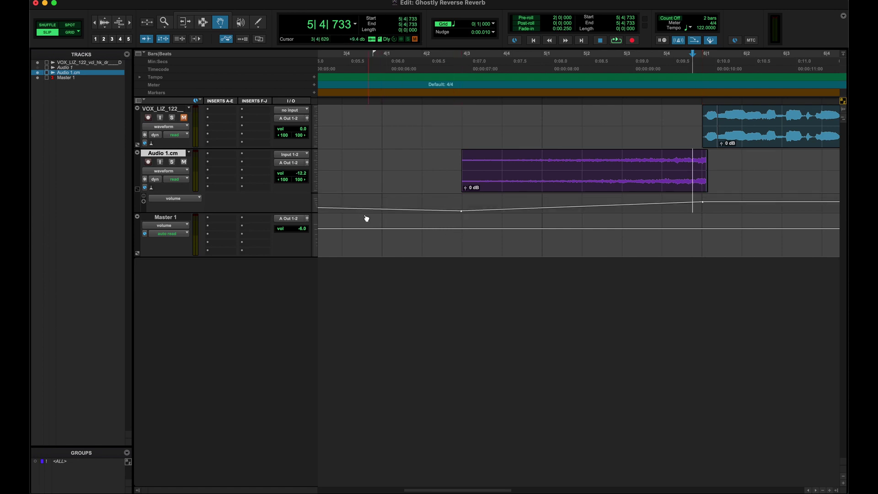
scroll(366, 219, "left", 10)
scroll(323, 198, "right", 10)
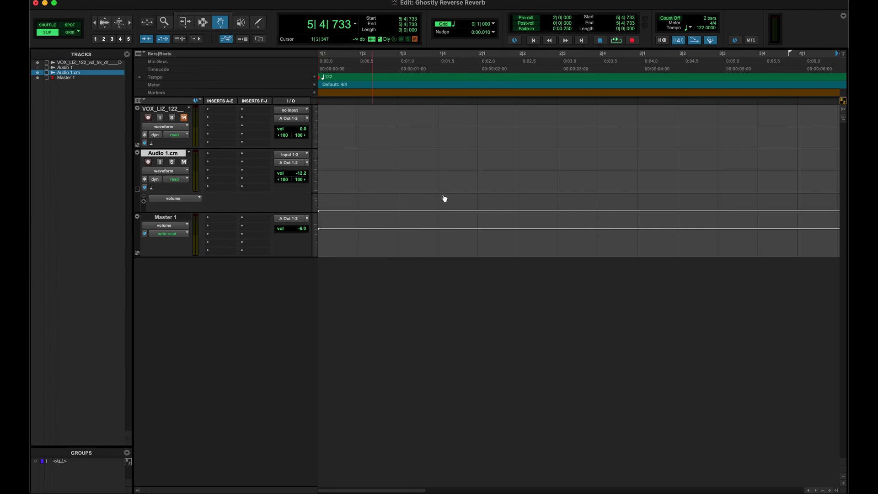
scroll(494, 184, "left", 3)
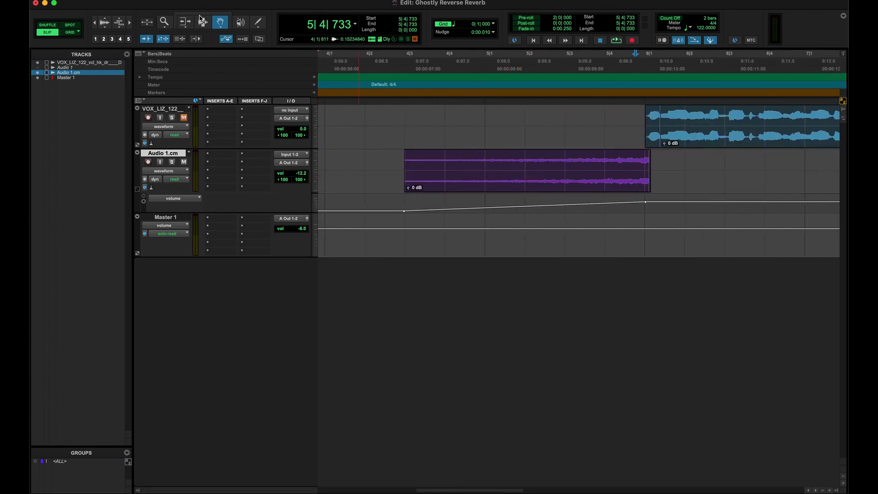
Step: Play the swell from just before the clip into the vocal
left_click(204, 24)
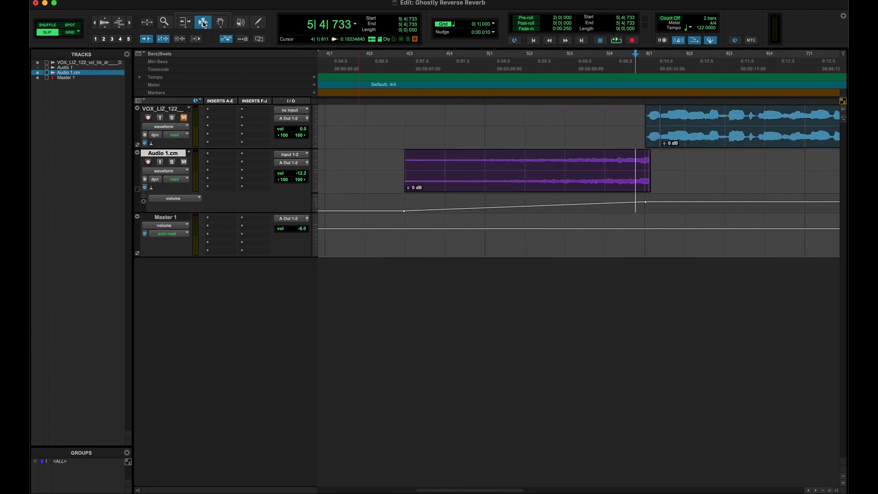
left_click(388, 168)
key("space")
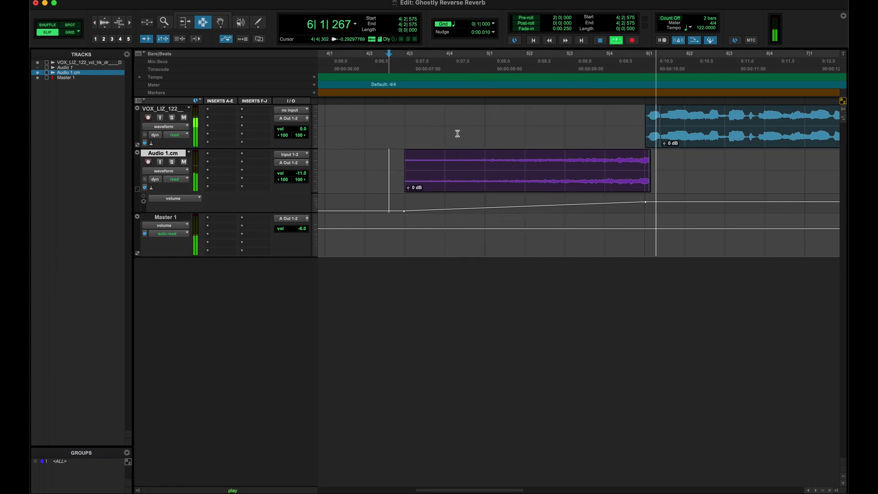
scroll(500, 144, "right", 3)
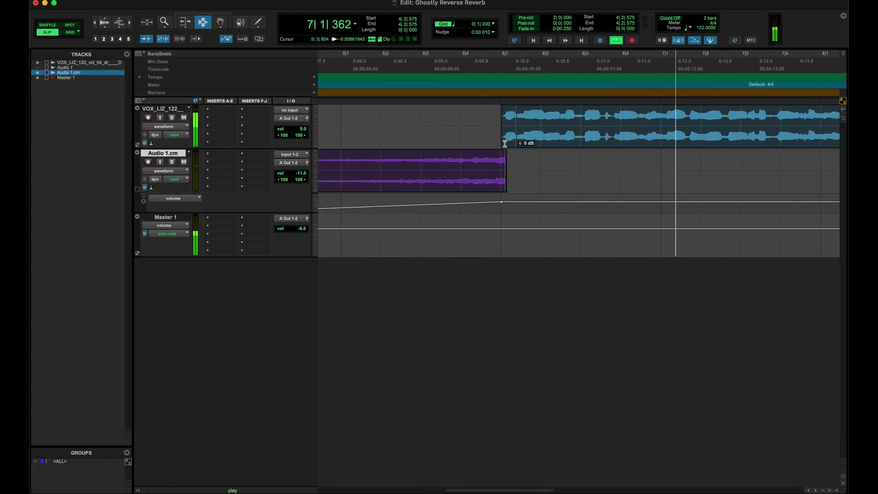
key("space")
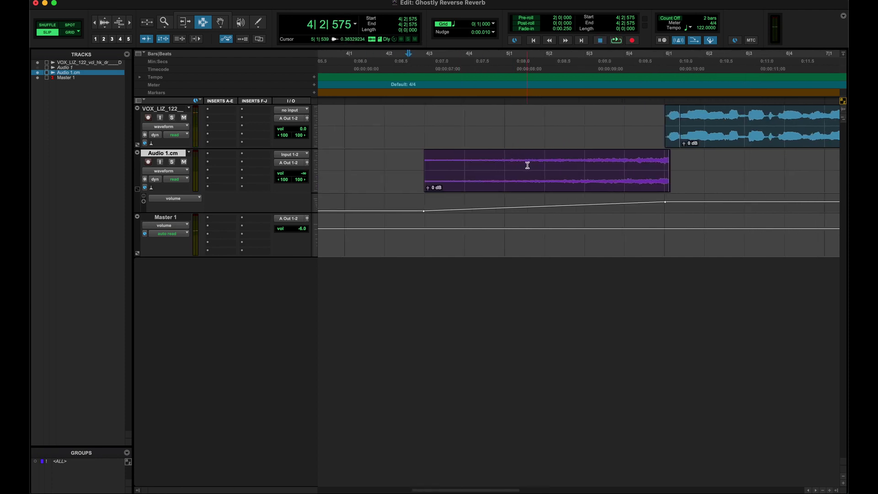
key("space")
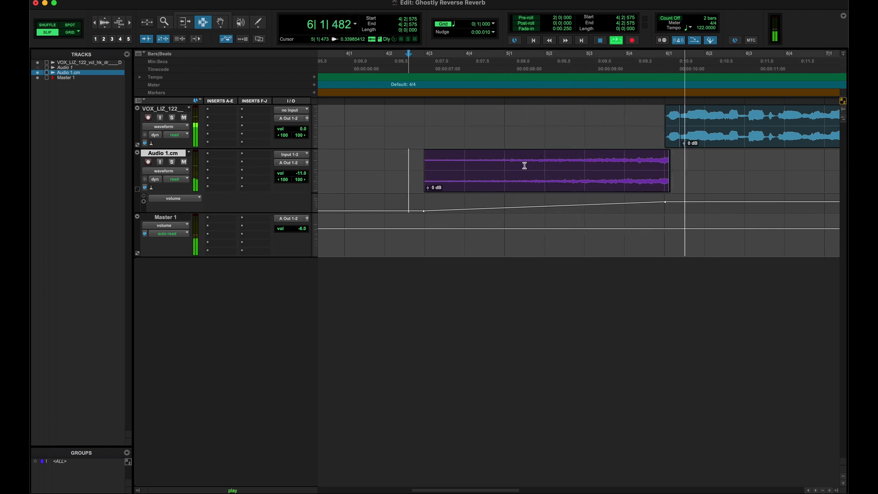
key("space")
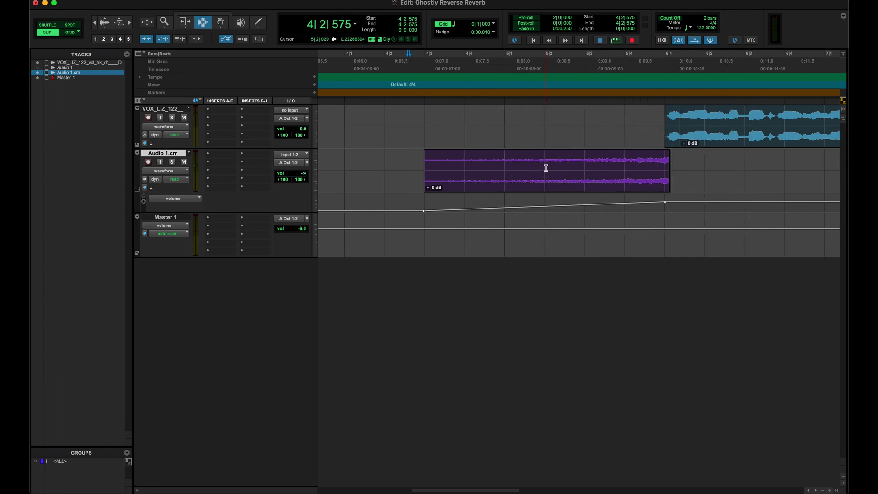
left_click_drag(546, 168, 407, 173)
Step: Delete the clip's front up to about 5|2 and move the fade-in's low point there
key("Delete")
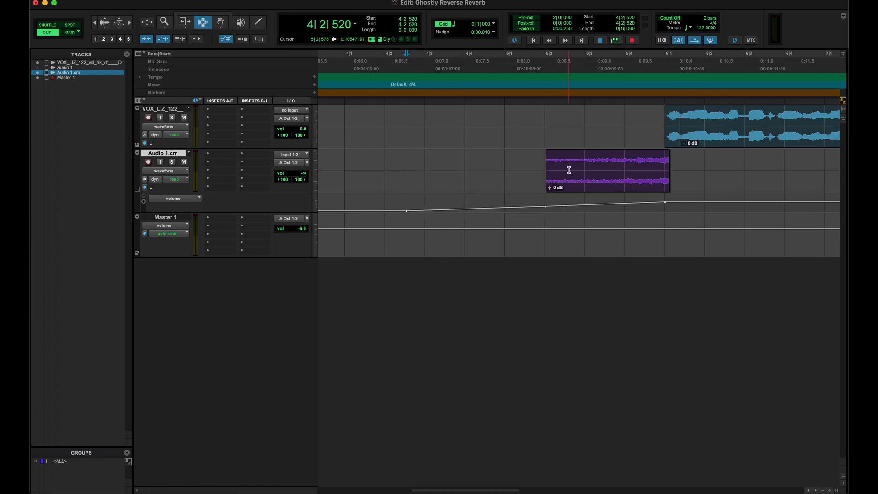
key("F8")
left_click_drag(548, 205, 547, 211)
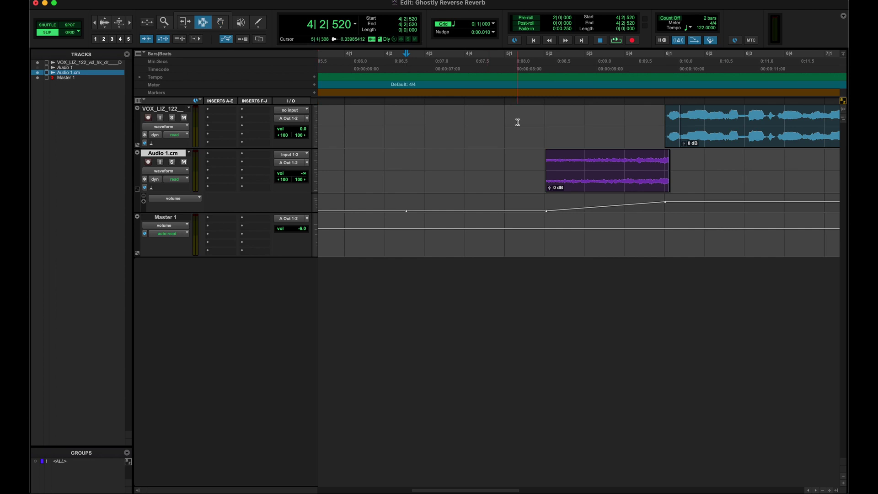
left_click(521, 158)
key("space")
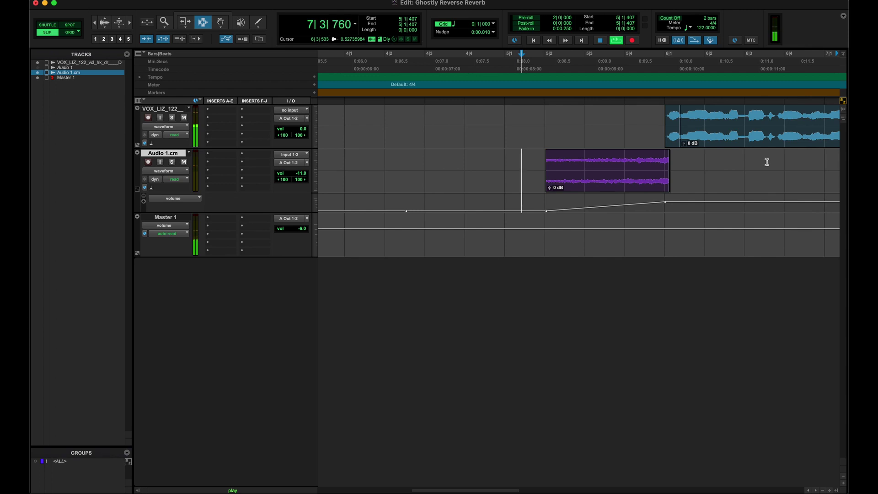
key("space")
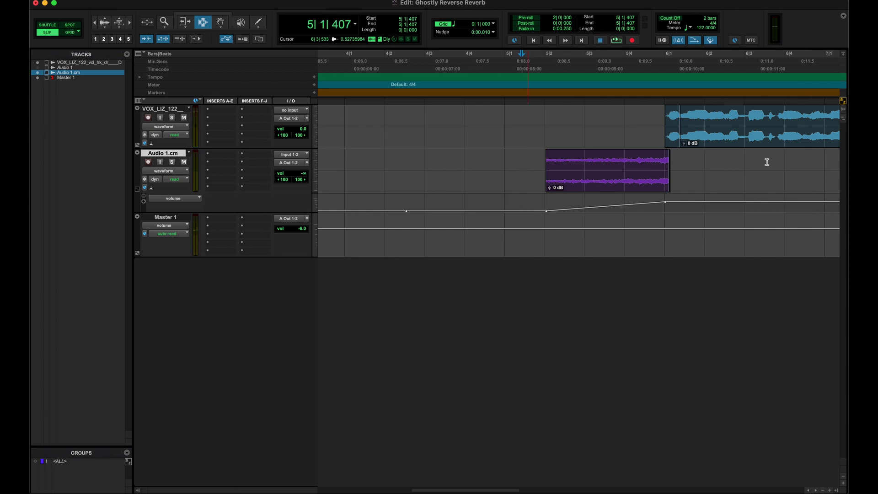